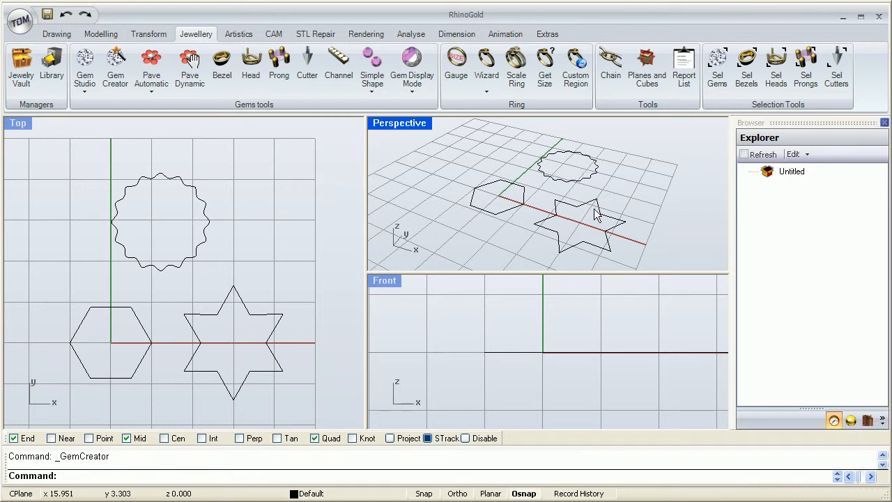
# Maximize the Perspective view and generate a gem from the hexagon curve with Gem Creator
pyautogui.doubleClick(417, 125)
pyautogui.moveTo(397, 293); pyautogui.dragTo(443, 293, button='right')
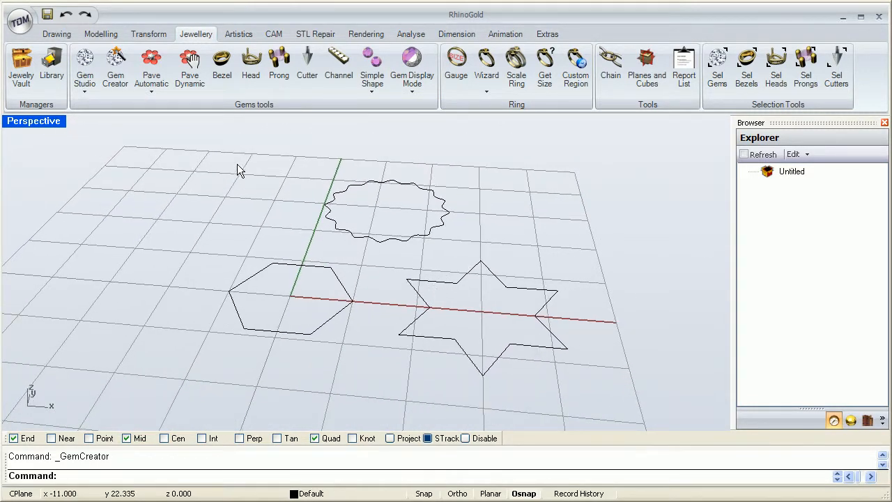
pyautogui.click(117, 68)
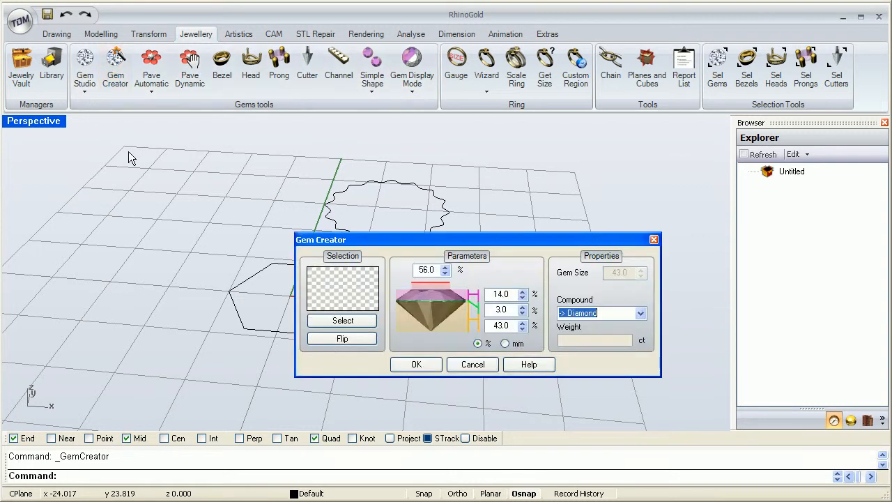
pyautogui.moveTo(370, 243); pyautogui.dragTo(411, 161)
pyautogui.click(288, 334)
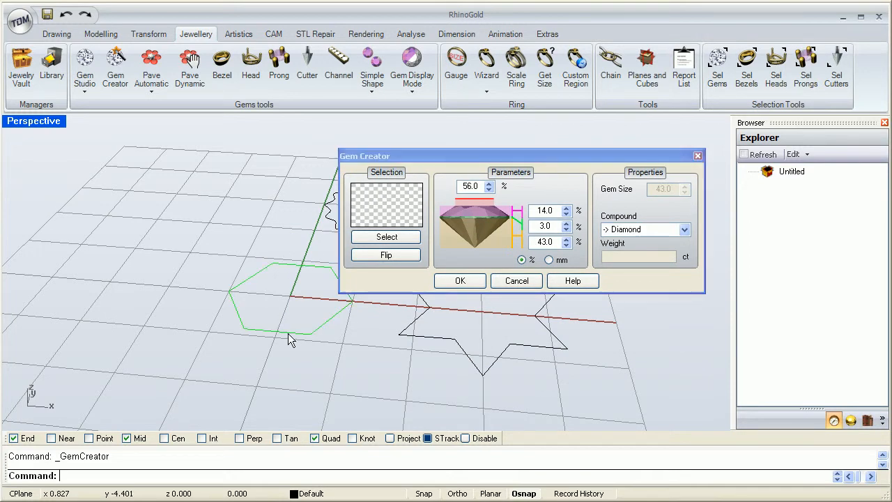
pyautogui.middleClick(240, 270)
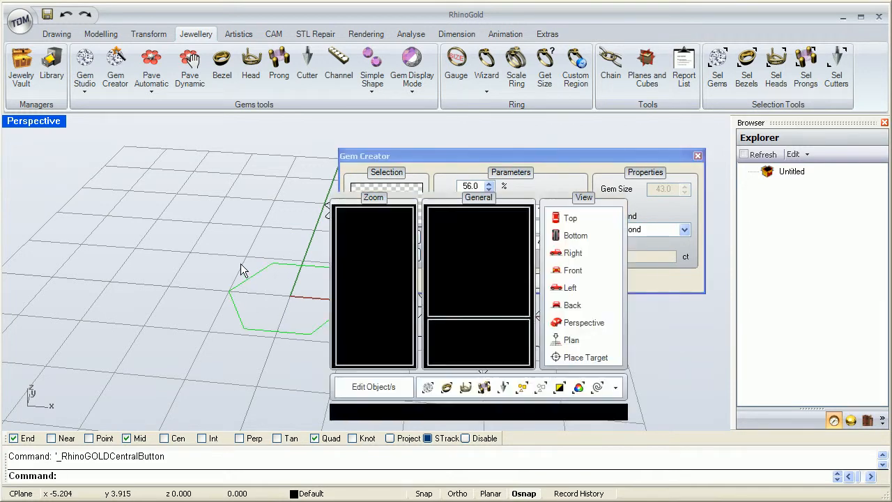
pyautogui.moveTo(295, 300); pyautogui.dragTo(247, 267, button='right')
pyautogui.scroll(-3, 247, 267)
pyautogui.moveTo(299, 307); pyautogui.dragTo(345, 271, button='right')
pyautogui.click(378, 237)
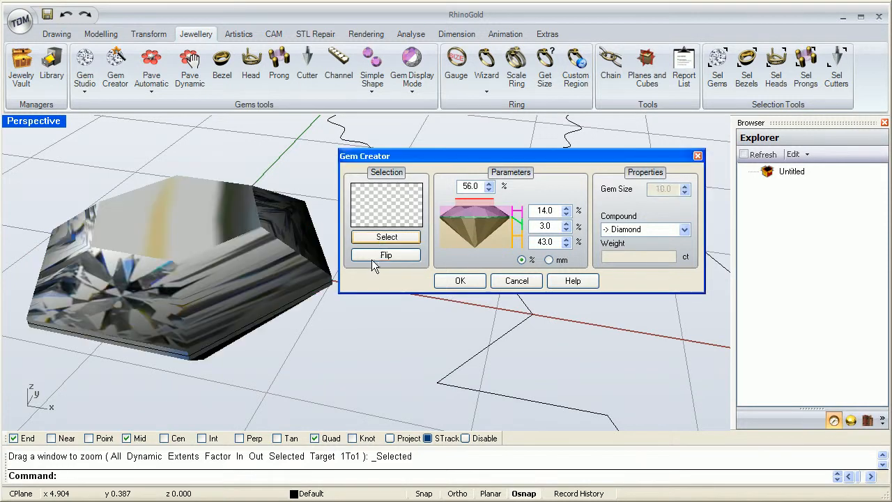
# Set the hexagonal gem's table width to 61 %
pyautogui.moveTo(222, 303); pyautogui.dragTo(141, 220, button='right')
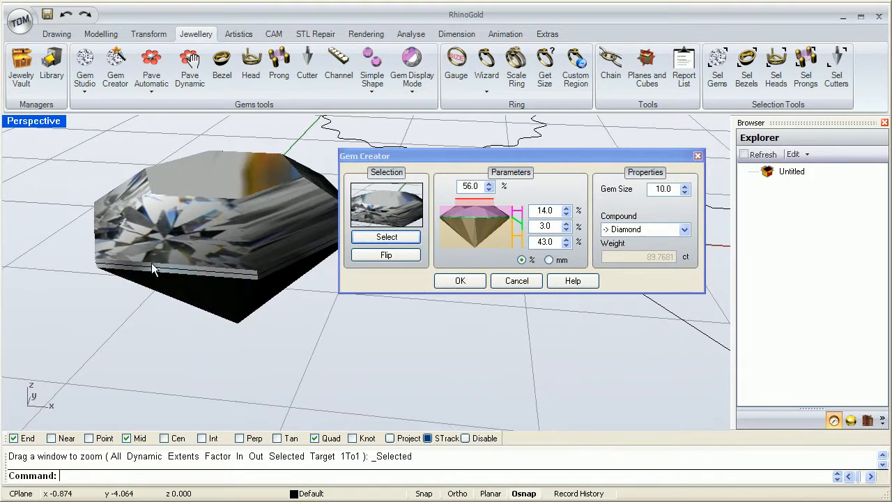
pyautogui.moveTo(235, 301); pyautogui.dragTo(267, 292, button='right')
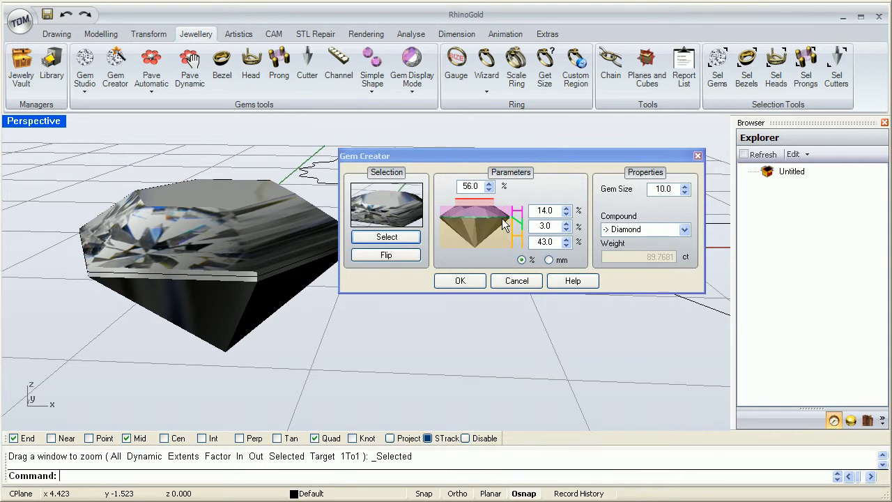
pyautogui.click(489, 184)
pyautogui.click(490, 184)
pyautogui.click(489, 184)
pyautogui.click(489, 184)
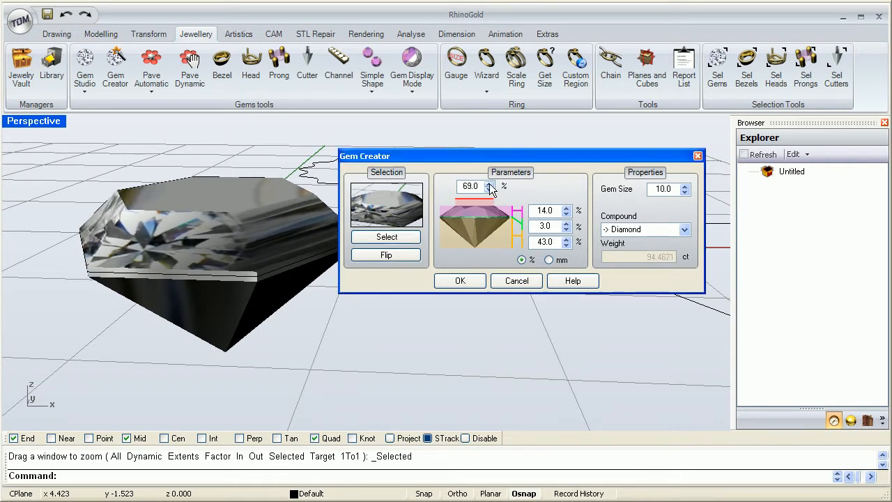
pyautogui.click(489, 190)
pyautogui.click(489, 190)
pyautogui.click(490, 190)
pyautogui.click(489, 189)
pyautogui.click(489, 190)
# Set the hexagonal gem's crown height to 12 %
pyautogui.click(566, 209)
pyautogui.click(566, 208)
pyautogui.click(566, 209)
pyautogui.click(567, 208)
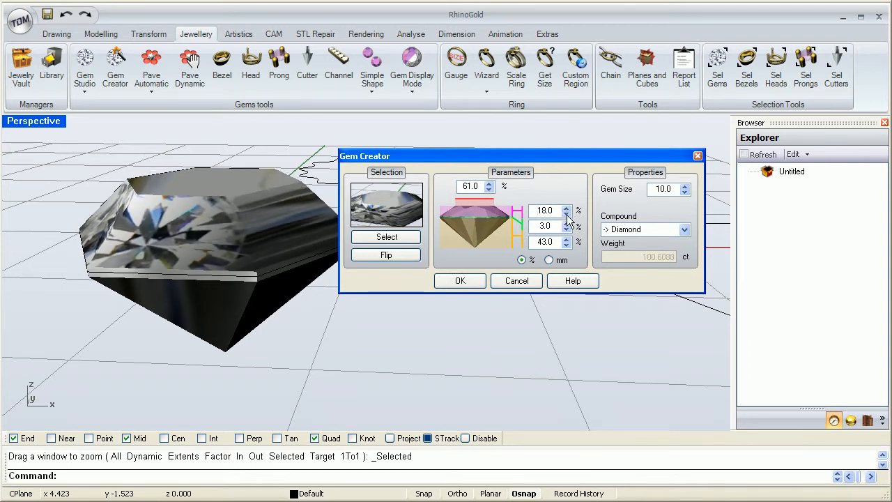
pyautogui.click(566, 213)
pyautogui.click(566, 213)
pyautogui.click(566, 214)
pyautogui.click(566, 213)
pyautogui.click(566, 213)
pyautogui.click(567, 213)
# Try other girdle thicknesses on the hexagonal gem and return the value to 3 %
pyautogui.click(566, 223)
pyautogui.click(566, 223)
pyautogui.click(566, 224)
pyautogui.click(565, 223)
pyautogui.click(566, 223)
pyautogui.click(566, 223)
pyautogui.click(566, 229)
pyautogui.click(566, 229)
pyautogui.click(567, 229)
pyautogui.tripleClick(566, 229)
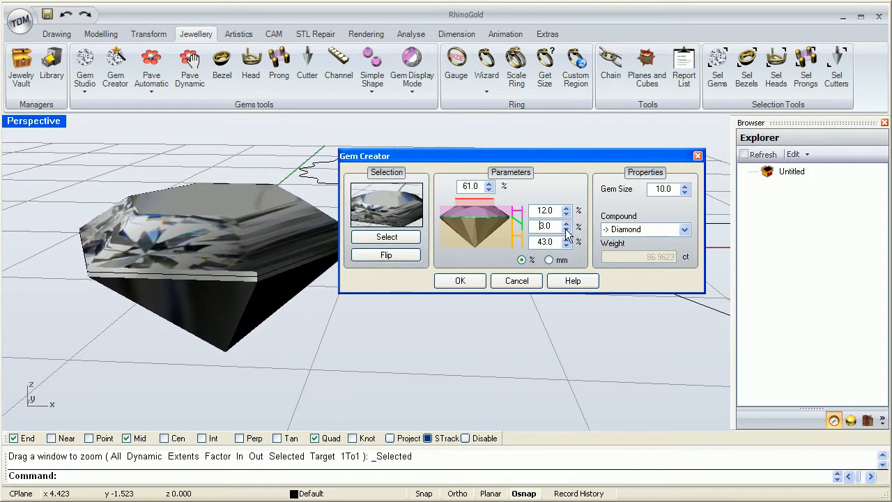
# Set the hexagonal gem's pavilion depth to 42 %
pyautogui.click(566, 245)
pyautogui.click(566, 245)
pyautogui.click(566, 245)
pyautogui.click(566, 245)
pyautogui.click(566, 245)
pyautogui.click(566, 244)
pyautogui.click(566, 245)
pyautogui.click(566, 238)
pyautogui.click(566, 238)
pyautogui.click(566, 239)
pyautogui.click(566, 239)
pyautogui.click(566, 239)
pyautogui.click(566, 238)
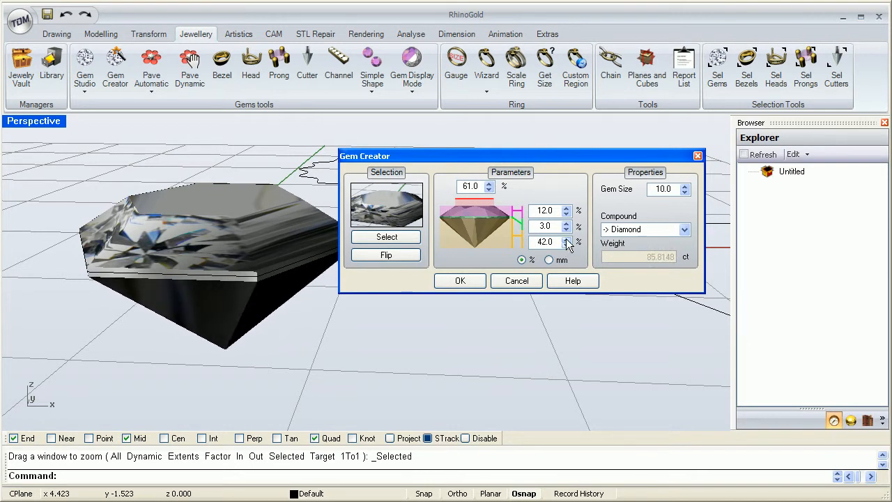
pyautogui.click(566, 242)
pyautogui.click(566, 240)
# Switch the gem parameters to millimetres and back to percent, and create the hexagonal gem
pyautogui.click(549, 260)
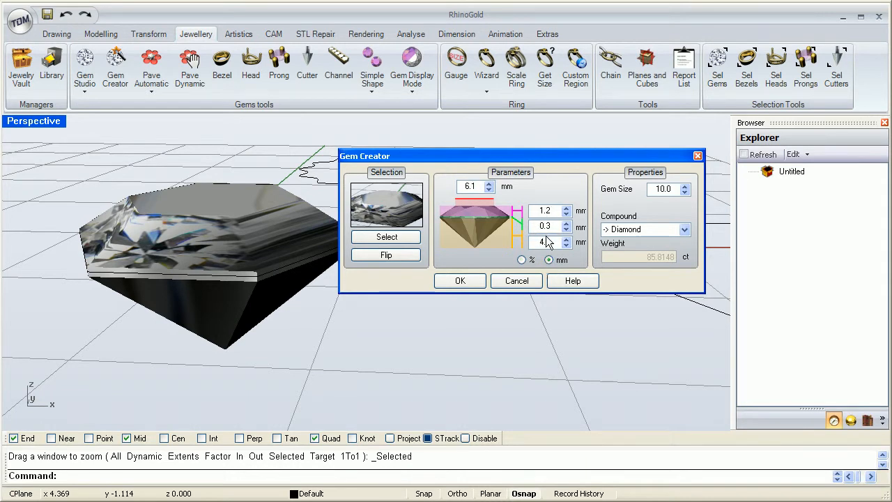
pyautogui.click(523, 260)
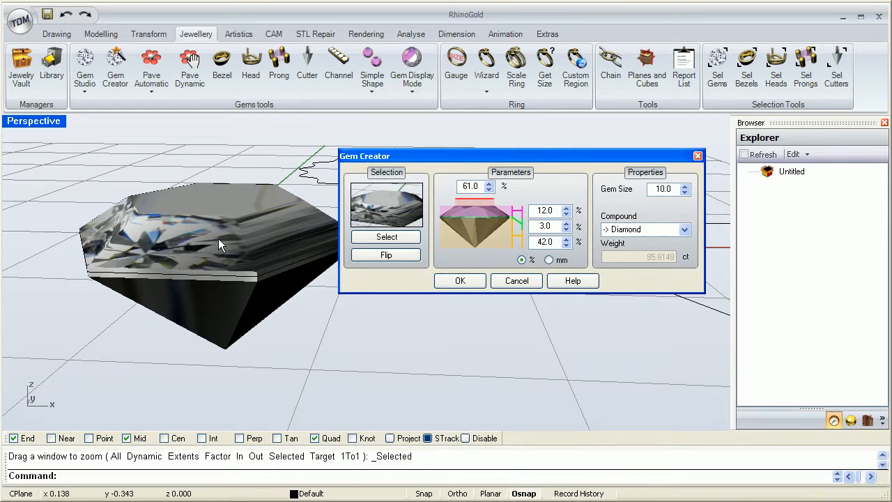
pyautogui.click(467, 282)
# Select the star and scalloped curves together, and clear the selection
pyautogui.moveTo(428, 239); pyautogui.dragTo(499, 253, button='right')
pyautogui.keyDown('shift'); pyautogui.moveTo(508, 221); pyautogui.dragTo(454, 240, button='right'); pyautogui.keyUp('shift')
pyautogui.scroll(3, 453, 239)
pyautogui.click(421, 199)
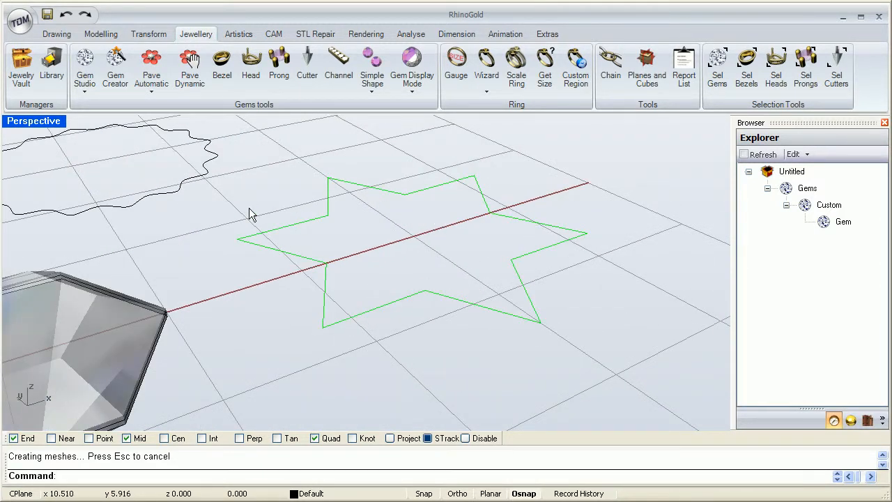
pyautogui.keyDown('shift'); pyautogui.click(204, 182); pyautogui.keyUp('shift')
pyautogui.moveTo(369, 248); pyautogui.dragTo(423, 255, button='right')
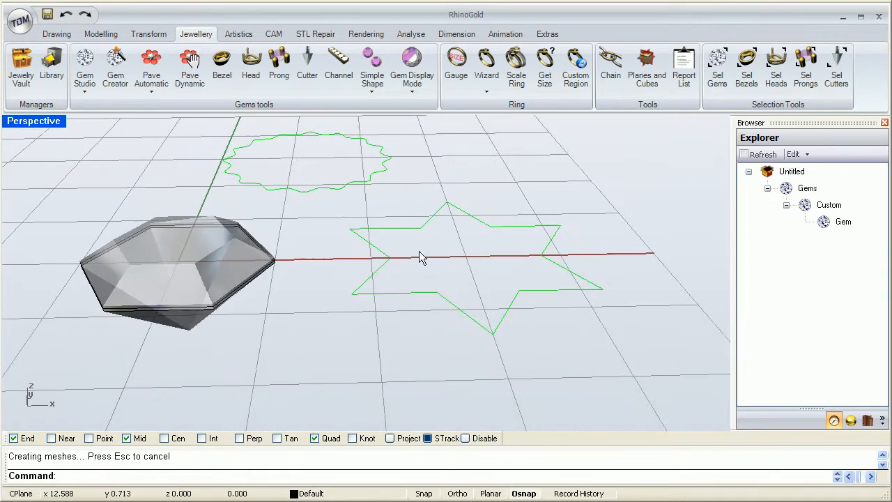
pyautogui.click(405, 203)
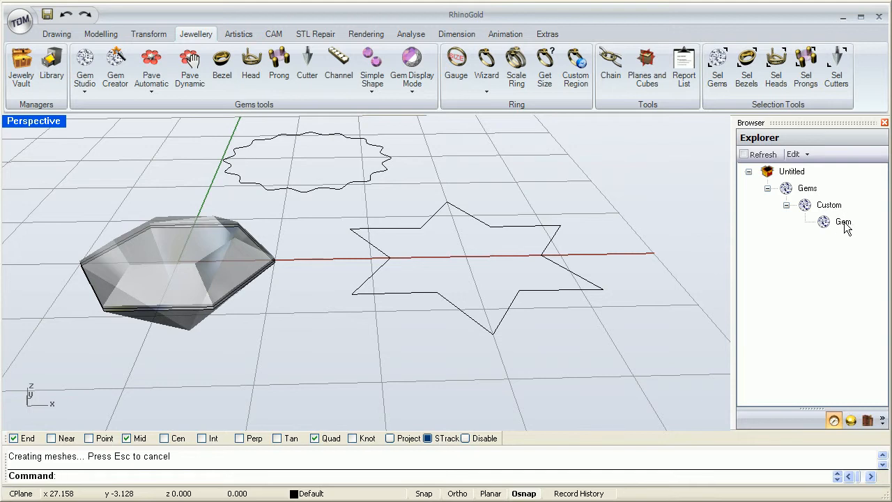
# Highlight the hexagonal gem through its Explorer entry, and deselect it
pyautogui.click(546, 292)
pyautogui.click(544, 313)
pyautogui.click(843, 223)
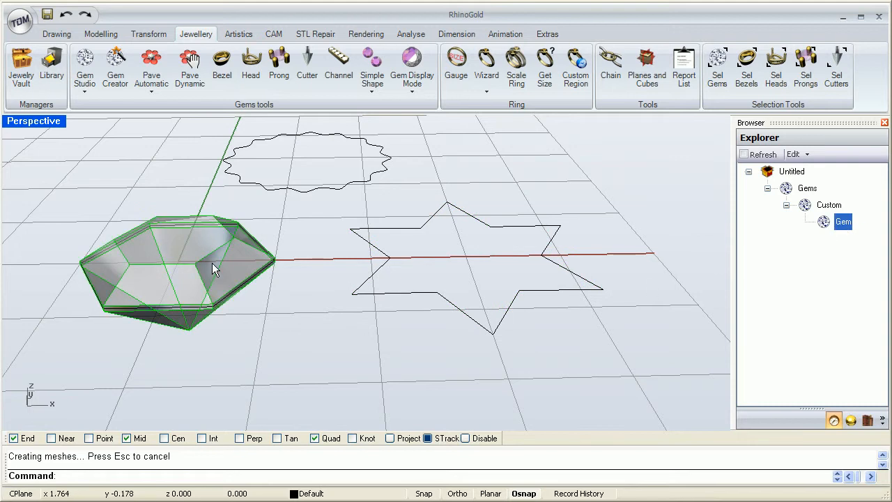
pyautogui.click(279, 319)
# Generate a gem from the star curve with Gem Creator, keeping its preview unobstructed by the dialog
pyautogui.click(474, 320)
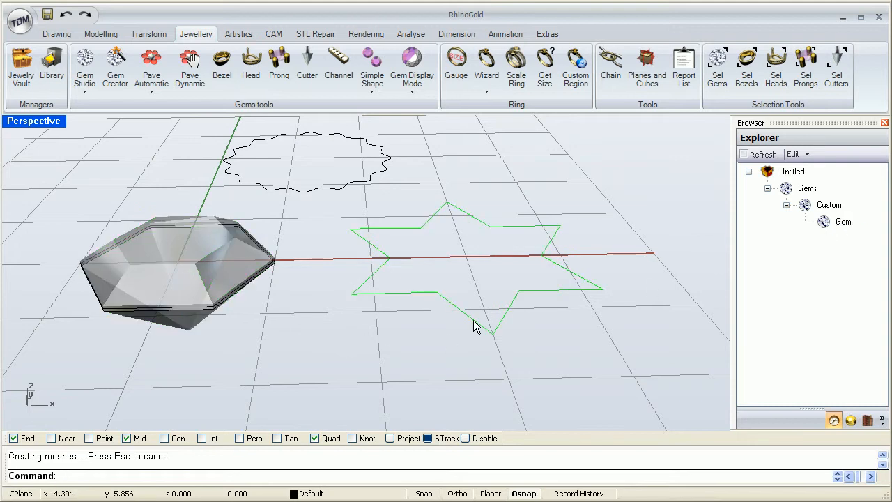
pyautogui.click(116, 66)
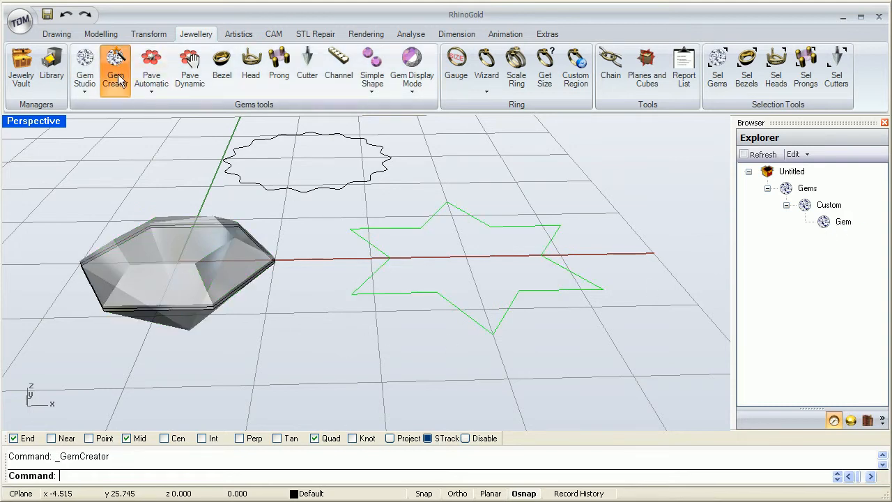
pyautogui.click(340, 321)
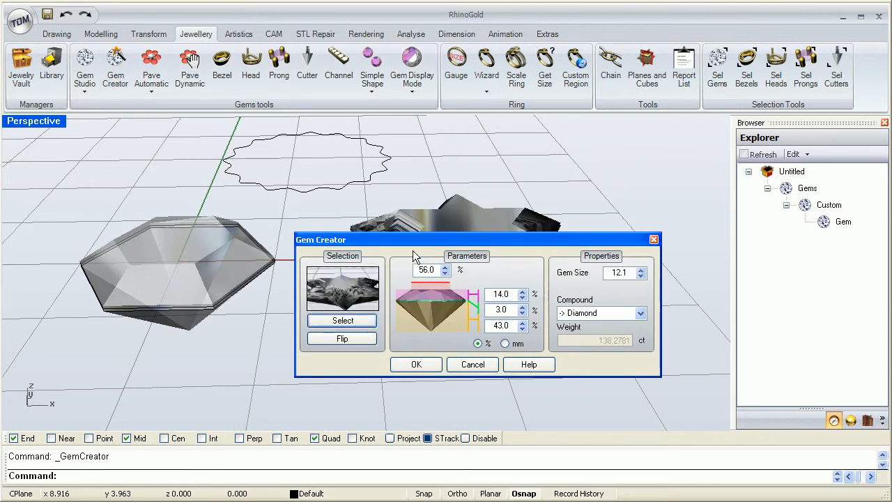
pyautogui.moveTo(411, 241); pyautogui.dragTo(553, 260)
pyautogui.moveTo(491, 215); pyautogui.dragTo(280, 196, button='right')
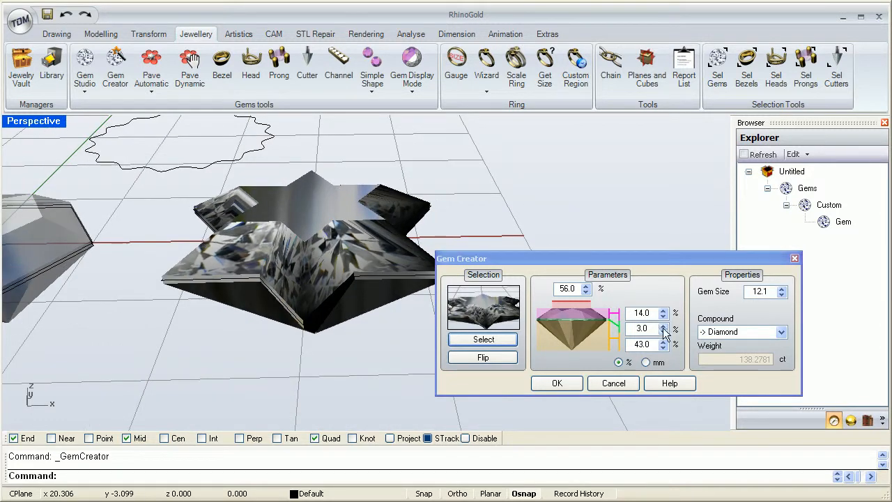
# Set the star gem's table width to 79 %
pyautogui.click(585, 288)
pyautogui.click(585, 288)
pyautogui.click(586, 288)
pyautogui.click(586, 288)
pyautogui.click(586, 288)
pyautogui.click(586, 288)
pyautogui.click(586, 288)
pyautogui.click(585, 288)
pyautogui.click(586, 288)
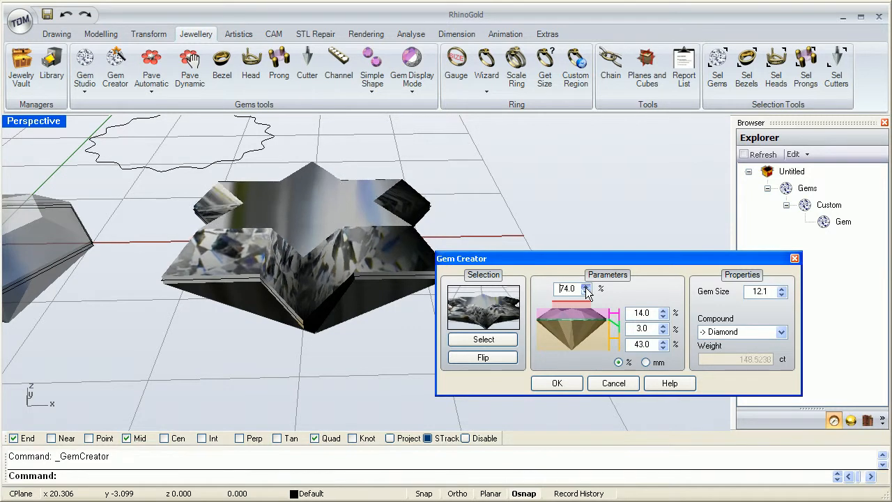
pyautogui.click(586, 288)
pyautogui.click(586, 288)
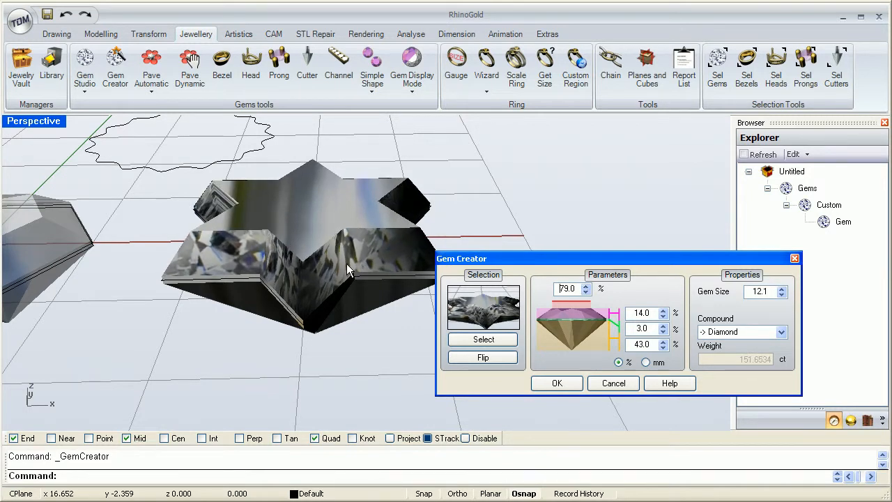
# Set the star gem's crown height to 4 %
pyautogui.click(664, 316)
pyautogui.click(664, 317)
pyautogui.click(664, 317)
pyautogui.click(664, 317)
pyautogui.click(664, 316)
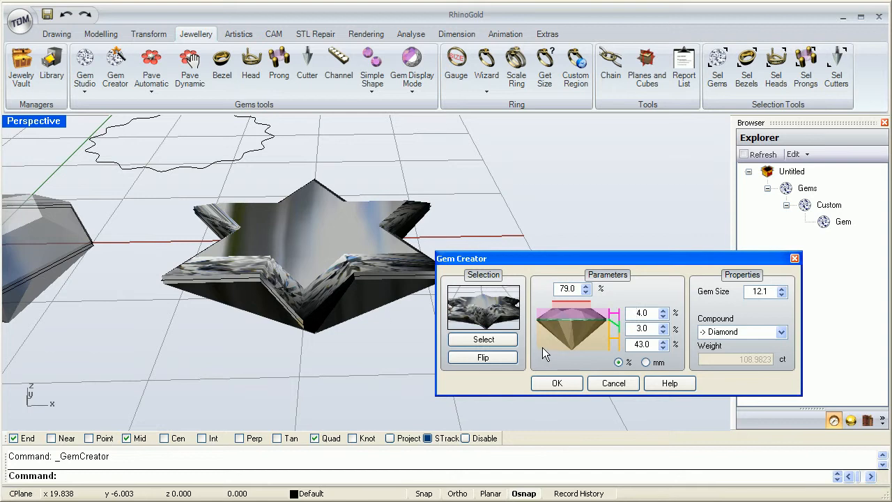
# Create the star gem and check which Explorer entry belongs to it
pyautogui.click(557, 384)
pyautogui.click(844, 239)
pyautogui.click(843, 222)
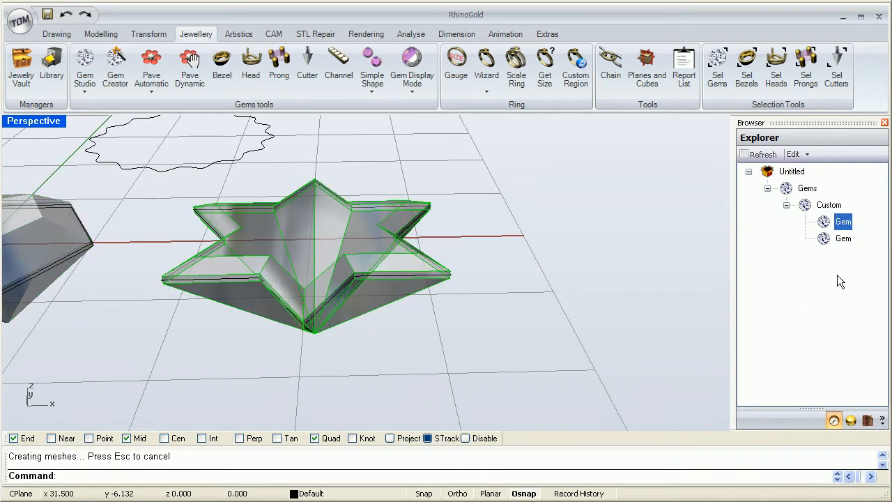
pyautogui.click(474, 224)
# Generate a gem from the scalloped round curve with Gem Creator
pyautogui.click(233, 159)
pyautogui.moveTo(254, 142)
pyautogui.keyDown('shift'); pyautogui.mouseDown(button='right')
pyautogui.moveTo(484, 289)
pyautogui.moveTo(548, 312)
pyautogui.mouseUp(button='right'); pyautogui.keyUp('shift')
pyautogui.scroll(2, 281, 214)
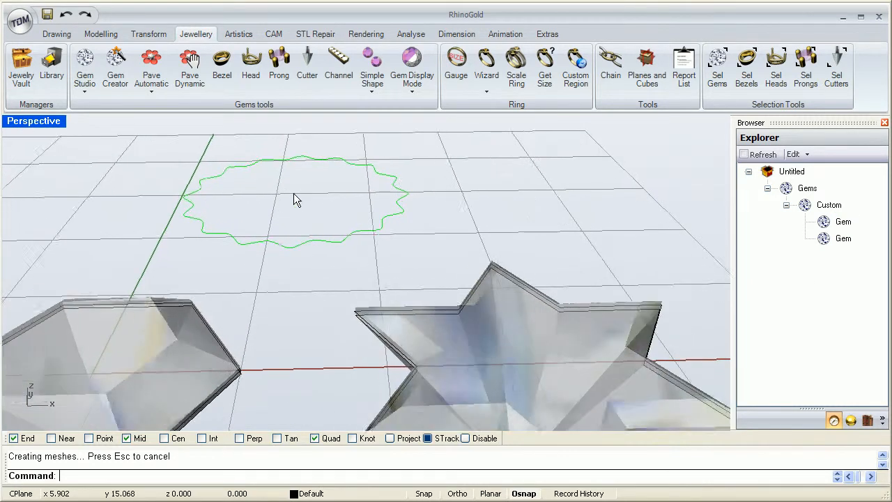
pyautogui.keyDown('shift'); pyautogui.moveTo(413, 252); pyautogui.dragTo(453, 271, button='right'); pyautogui.keyUp('shift')
pyautogui.moveTo(537, 240); pyautogui.dragTo(490, 235, button='right')
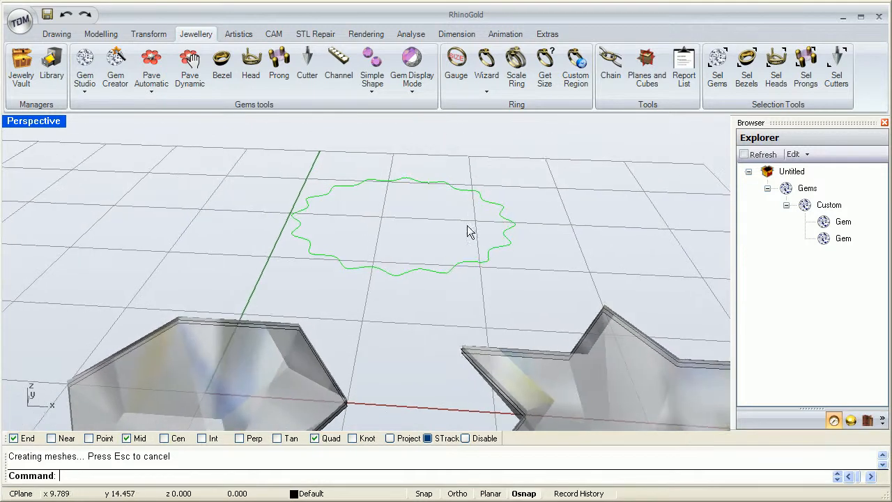
pyautogui.middleClick(415, 237)
pyautogui.click(372, 323)
pyautogui.moveTo(393, 303); pyautogui.dragTo(470, 268, button='right')
pyautogui.scroll(-2, 458, 247)
pyautogui.keyDown('shift'); pyautogui.moveTo(421, 219); pyautogui.dragTo(281, 183, button='right'); pyautogui.keyUp('shift')
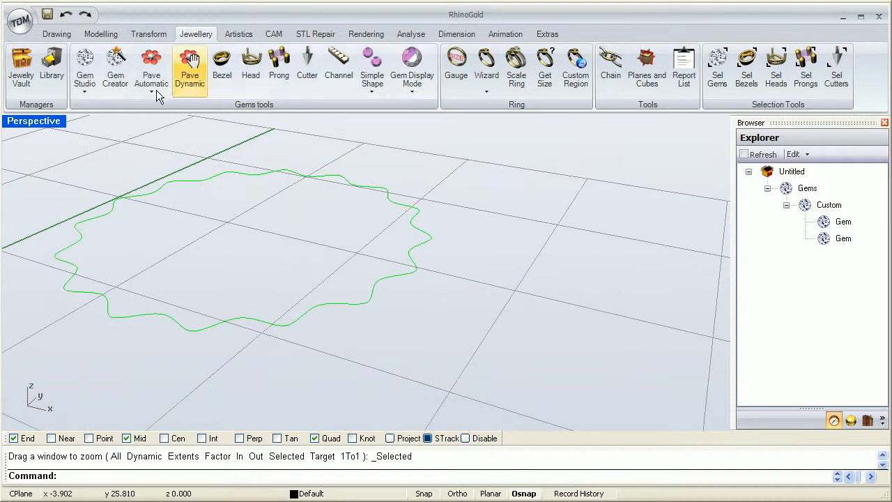
pyautogui.click(115, 73)
pyautogui.click(349, 319)
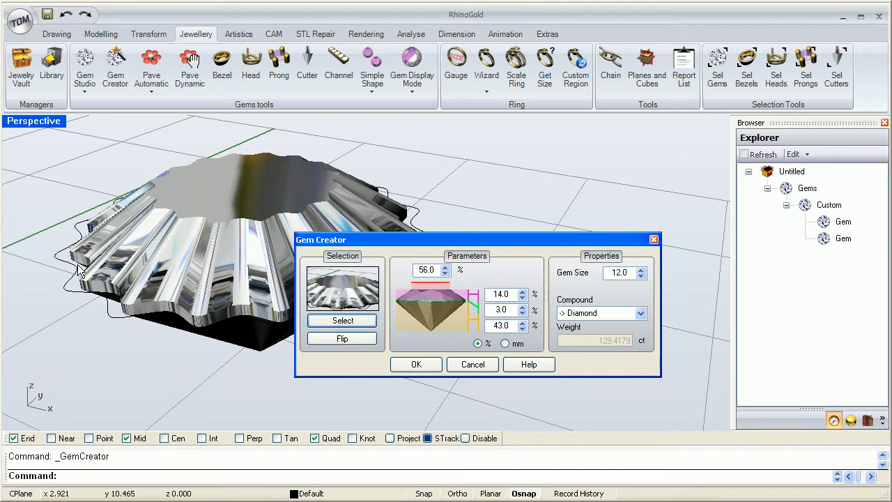
# Set the scalloped gem's size to 13.0 so that it reaches its outline curve
pyautogui.click(641, 271)
pyautogui.click(640, 270)
pyautogui.click(640, 270)
pyautogui.click(640, 271)
pyautogui.click(641, 271)
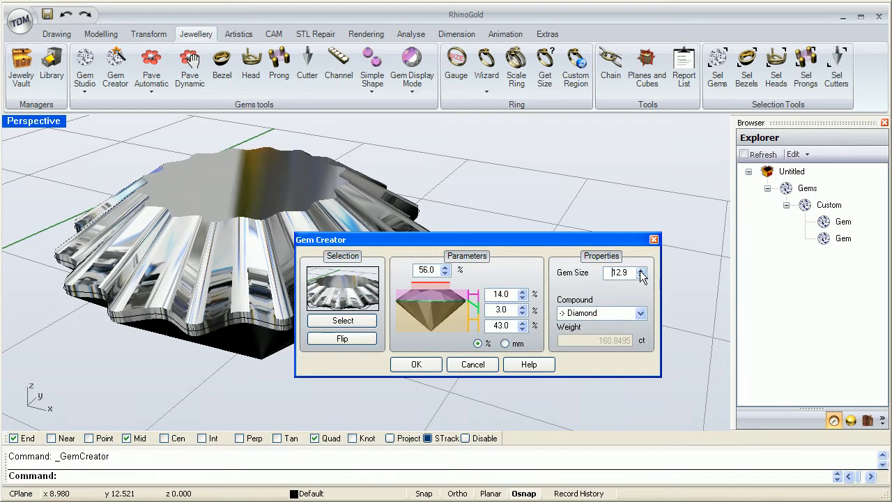
pyautogui.click(641, 271)
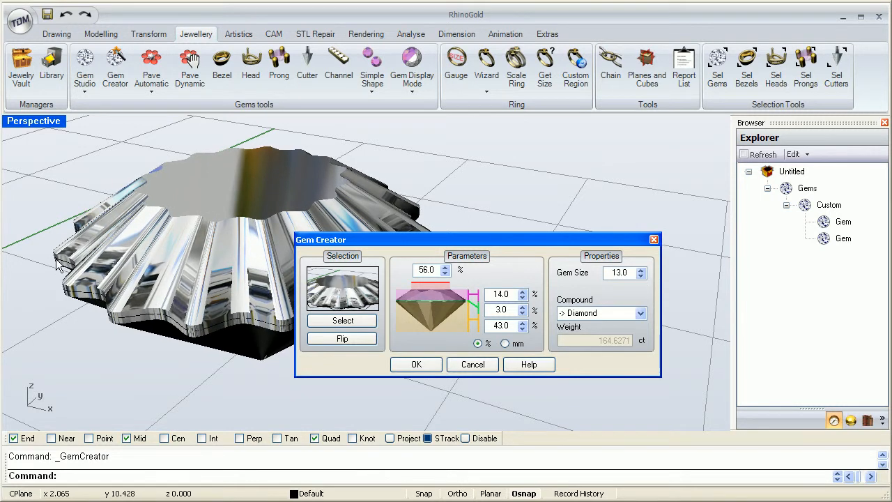
# Set the scalloped gem's crown height to 11 % and its girdle thickness to 3 %
pyautogui.click(523, 298)
pyautogui.click(523, 298)
pyautogui.click(523, 298)
pyautogui.click(523, 298)
pyautogui.click(523, 297)
pyautogui.click(523, 306)
pyautogui.click(523, 307)
pyautogui.click(524, 313)
pyautogui.click(524, 313)
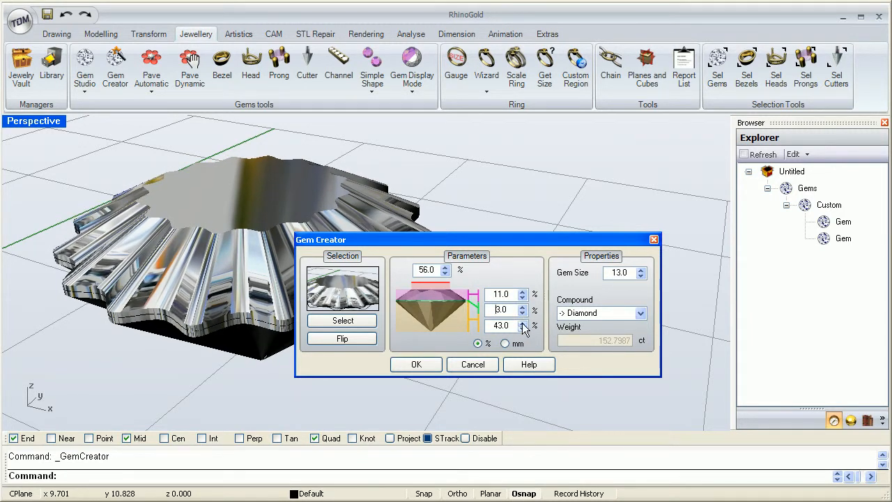
# Set the scalloped gem's pavilion depth to 45 % and create the gem
pyautogui.click(523, 325)
pyautogui.click(523, 324)
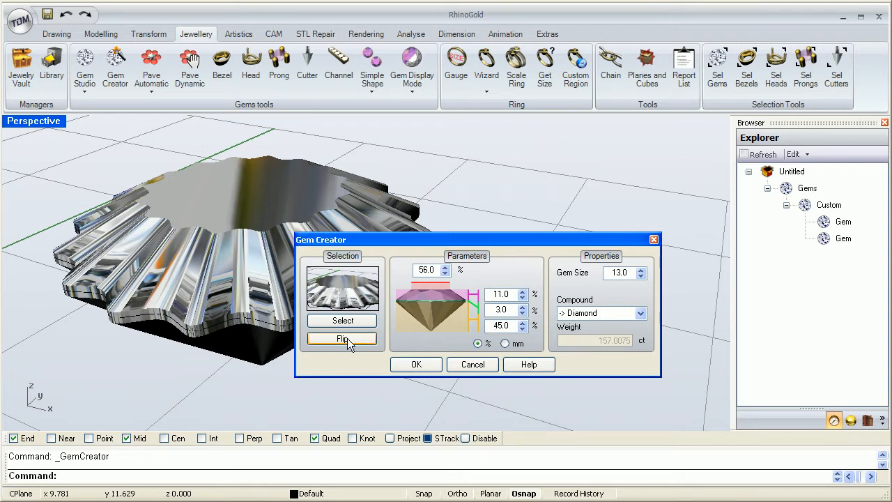
pyautogui.click(427, 367)
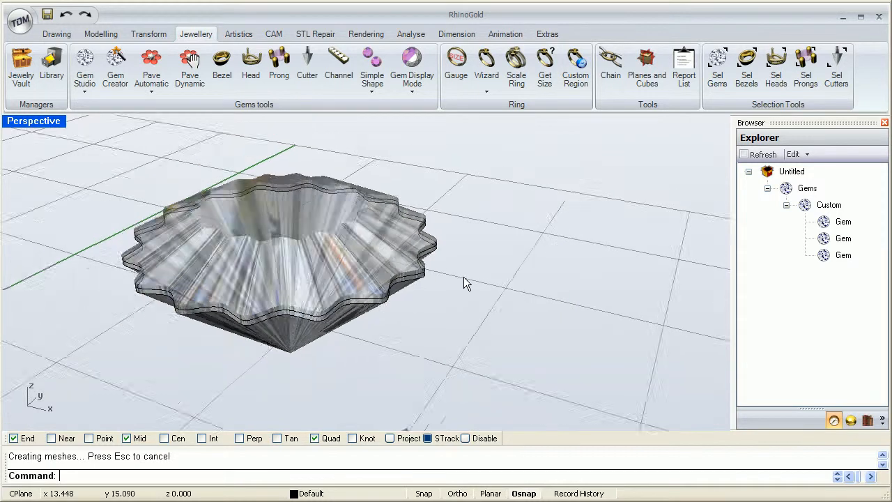
# Apply the Emerald render material to the star-shaped gem
pyautogui.keyDown('shift'); pyautogui.moveTo(457, 350); pyautogui.dragTo(435, 300, button='right'); pyautogui.keyUp('shift')
pyautogui.moveTo(404, 291); pyautogui.dragTo(377, 233, button='right')
pyautogui.scroll(5, 409, 293)
pyautogui.moveTo(403, 302); pyautogui.dragTo(479, 291, button='right')
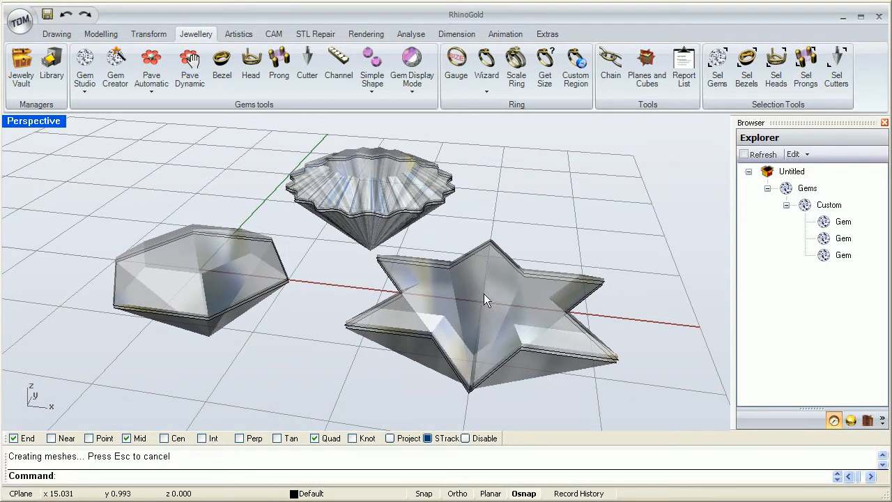
pyautogui.click(851, 420)
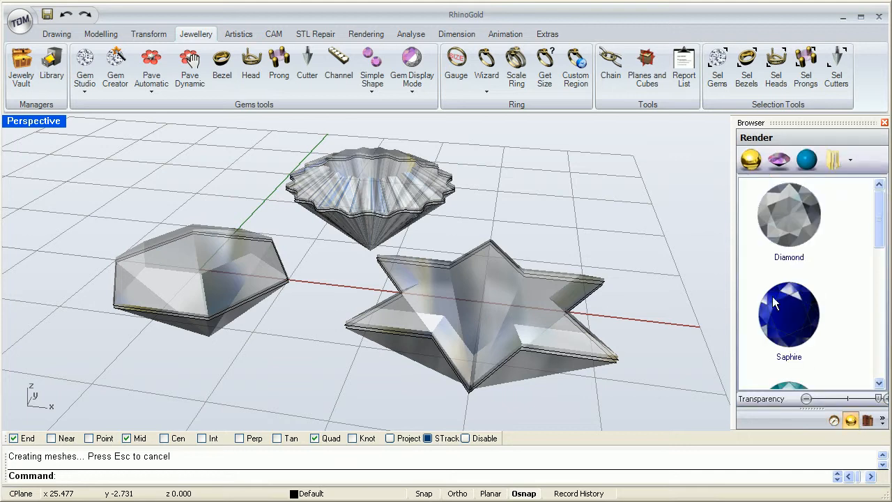
pyautogui.click(520, 300)
pyautogui.scroll(-3, 877, 241)
pyautogui.click(786, 290)
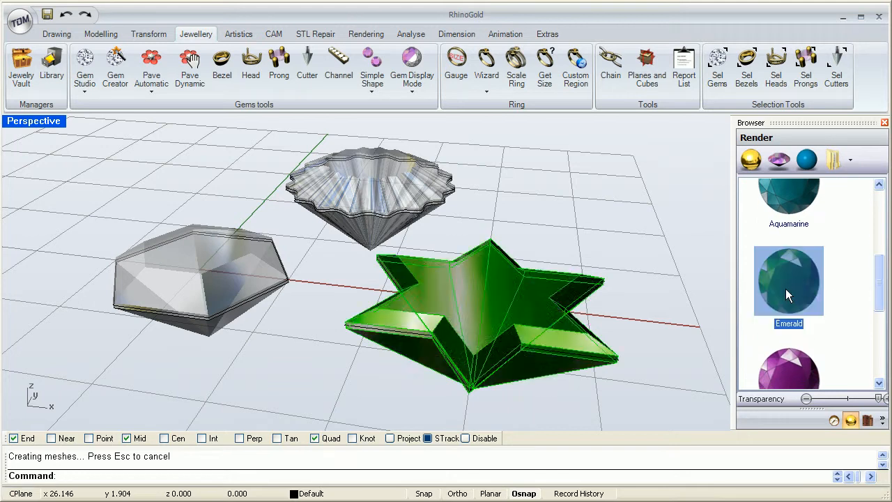
# Apply the Saphire render material to the scalloped gem
pyautogui.moveTo(545, 215); pyautogui.dragTo(530, 233, button='right')
pyautogui.click(384, 180)
pyautogui.moveTo(880, 274); pyautogui.dragTo(880, 231)
pyautogui.click(794, 237)
pyautogui.moveTo(516, 206); pyautogui.dragTo(485, 258, button='right')
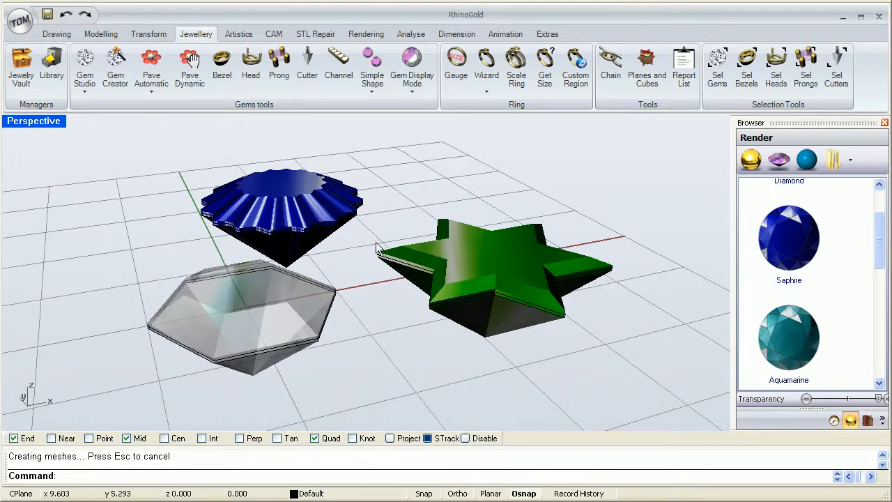